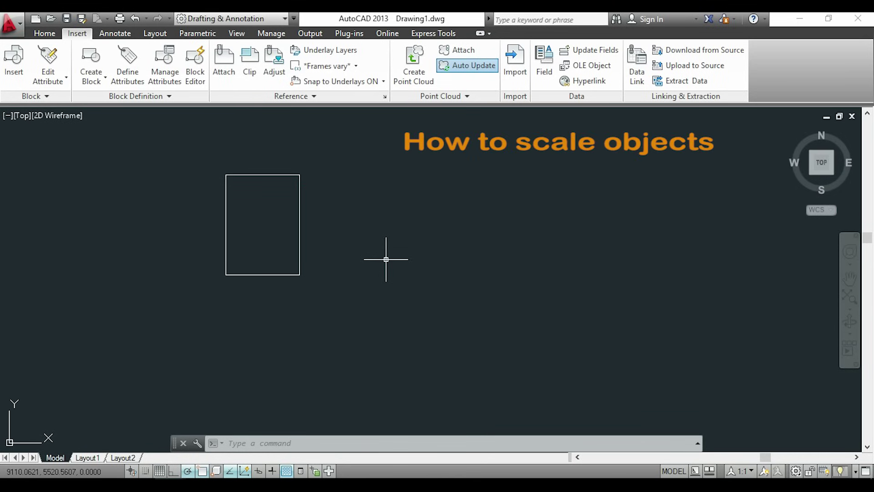
Step: Pick the new length point to finish enlarging the rectangle by reference
click(583, 282)
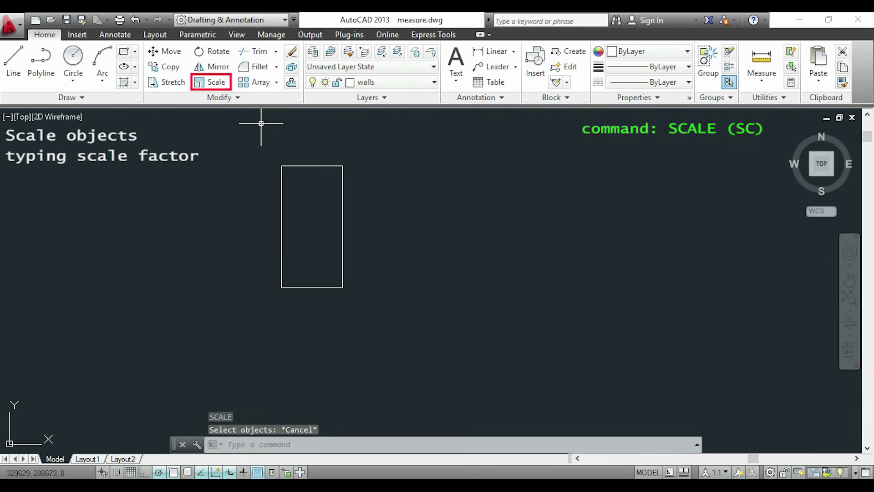
Step: Crossing-select the rectangle and scale it from its lower-right corner, entering 35
click(216, 83)
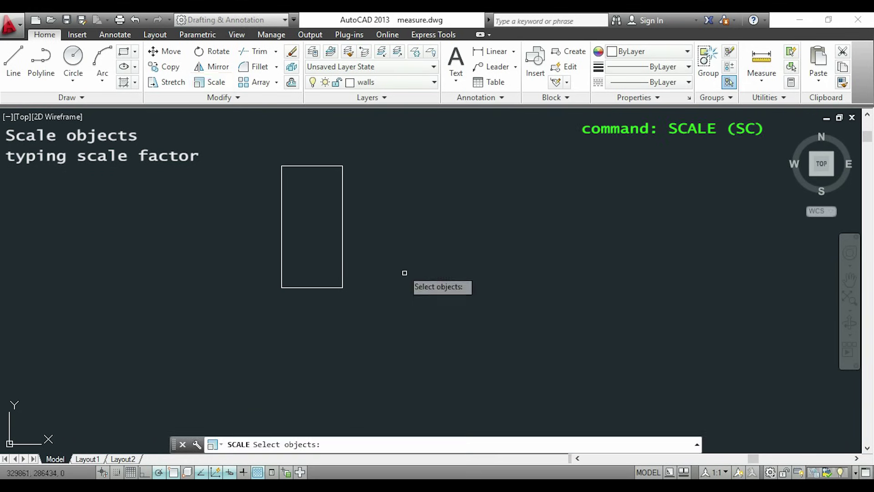
click(419, 304)
click(249, 137)
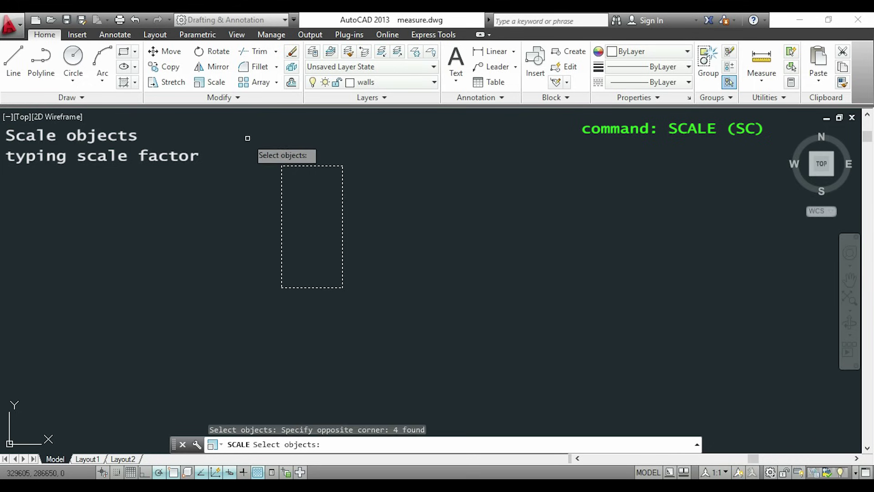
key(Return)
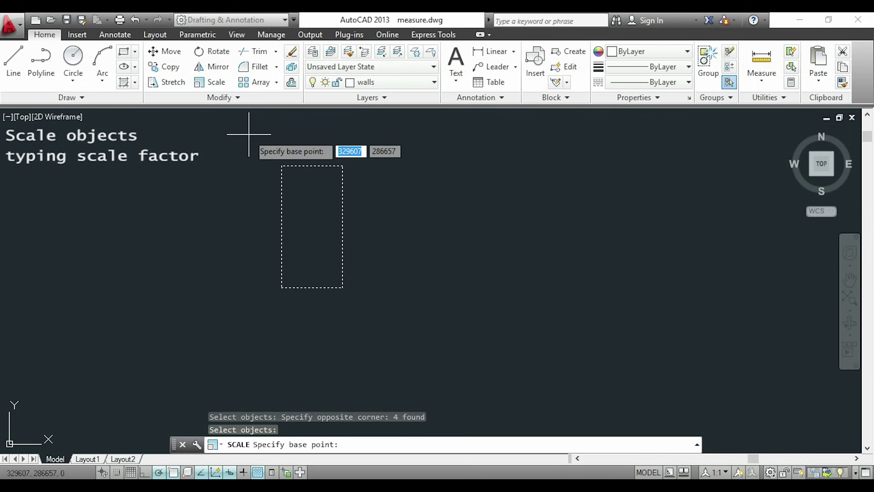
click(342, 288)
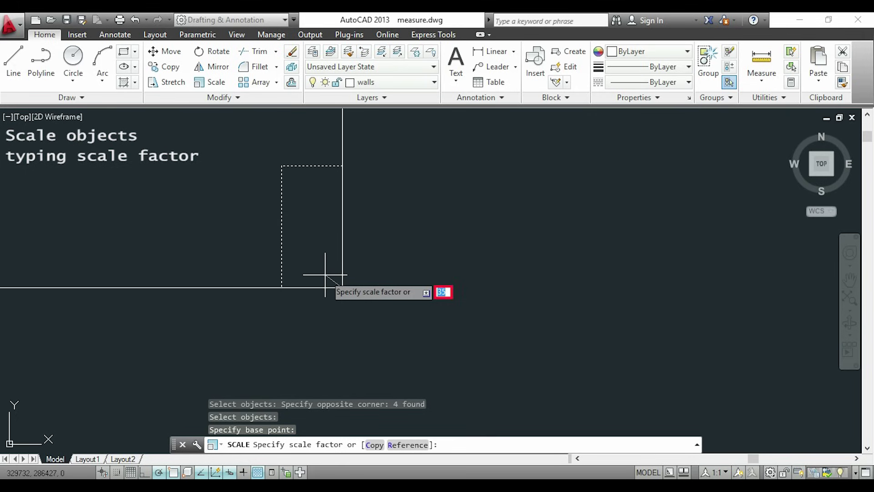
text(35)
key(Return)
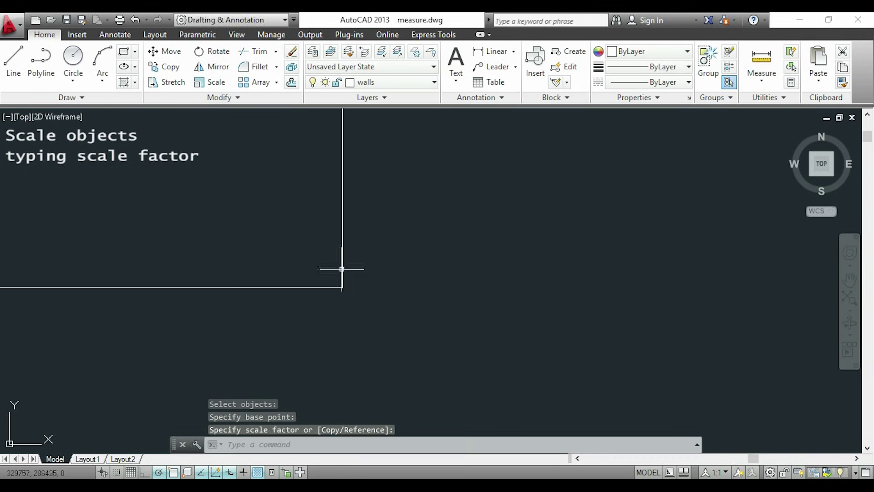
Step: Scale the 100 by 200 rectangle by a factor of 2 from its corner
scroll(428, 234, down, 2)
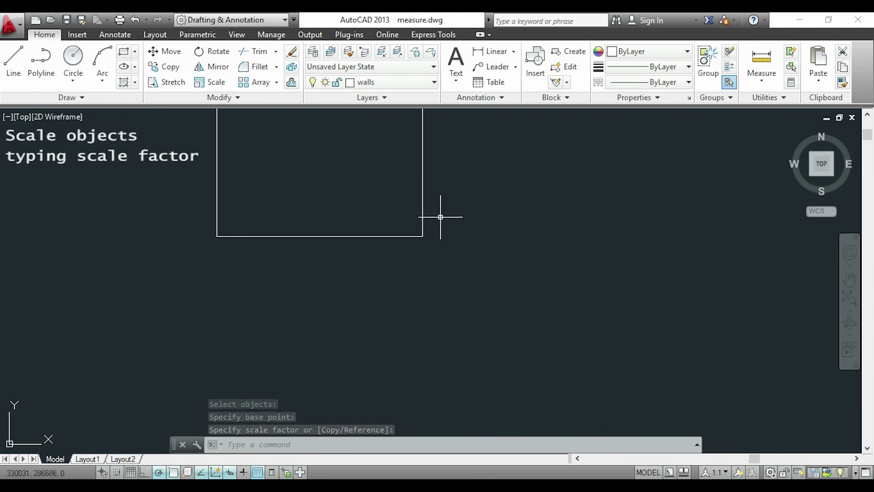
middle_drag(464, 182, 474, 303)
scroll(474, 302, down, 4)
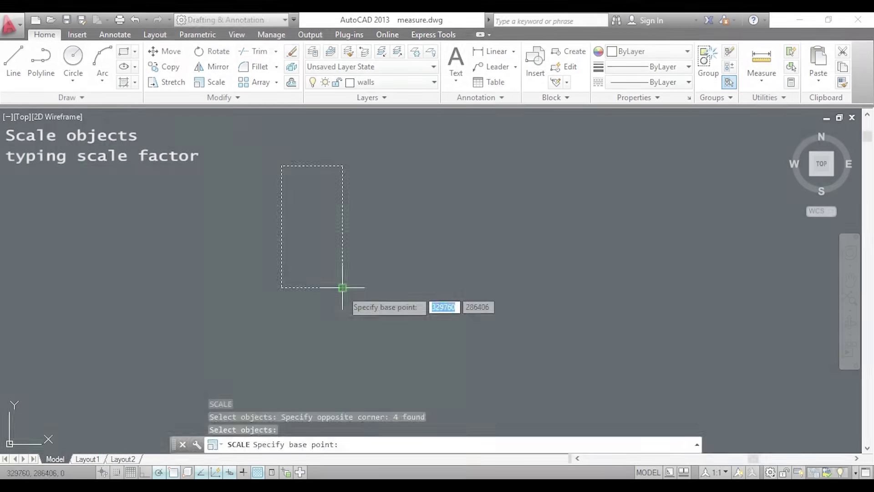
click(341, 286)
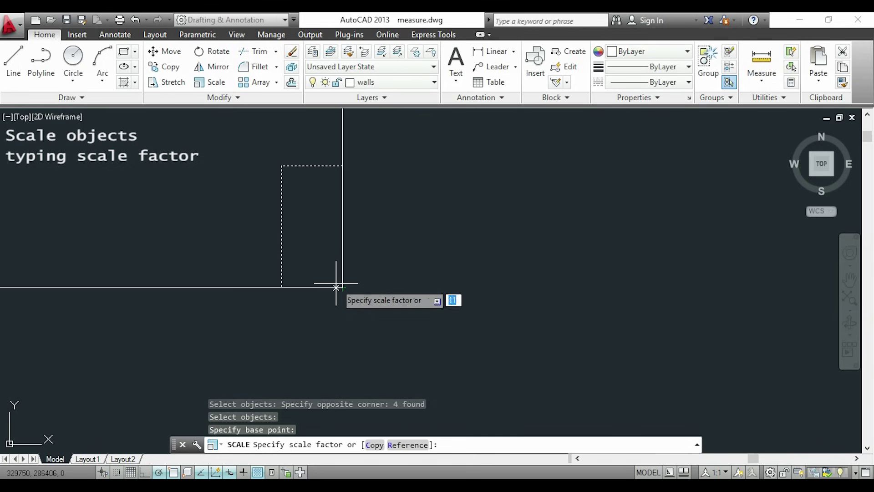
text(2)
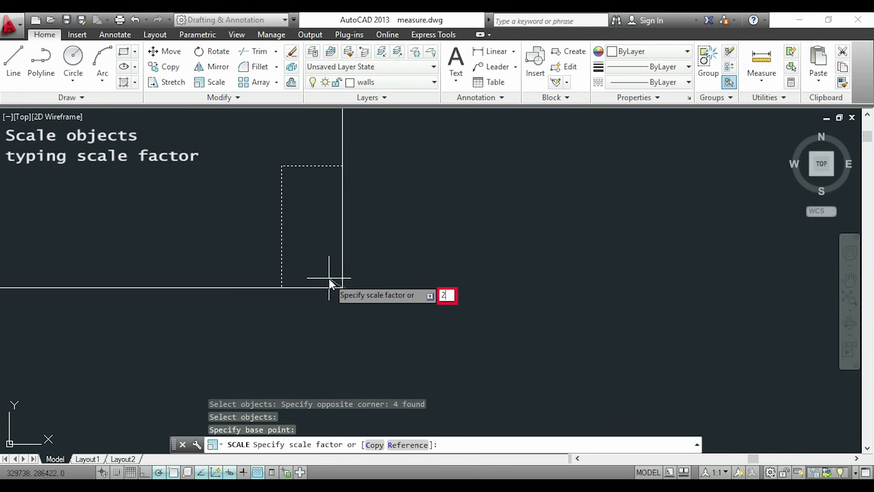
key(Return)
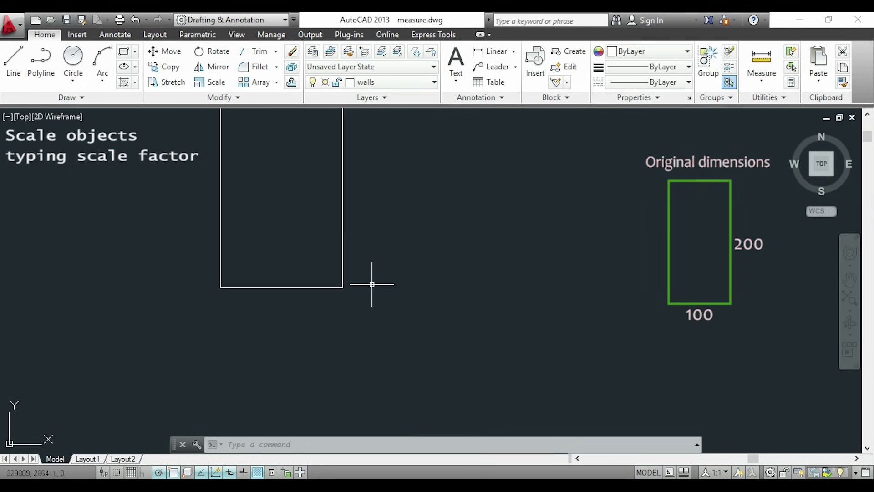
Step: Measure the rectangle's side with DI, starting from its lower-right corner
text(di)
key(Return)
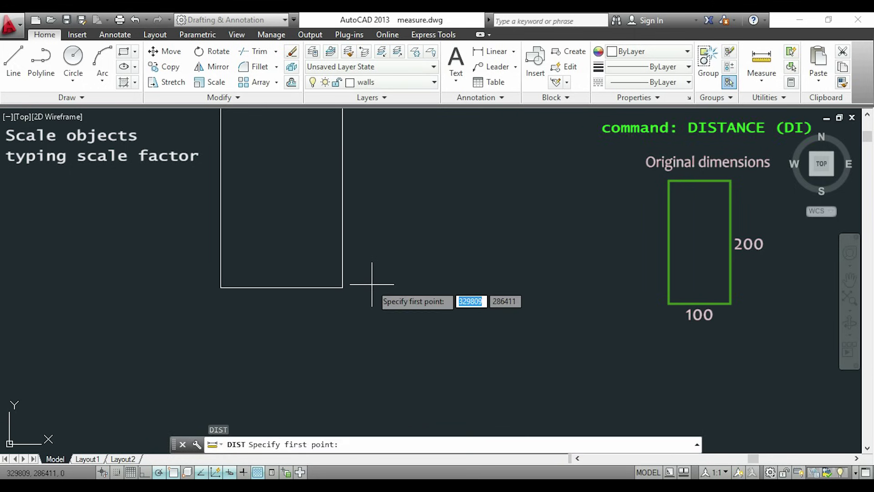
click(343, 288)
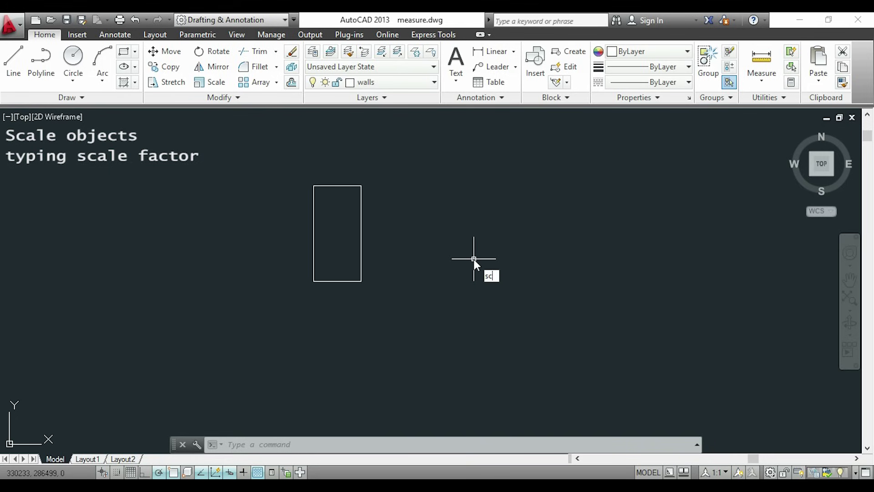
Step: Shrink the crossing-selected rectangle by 0.5 about its bottom-right corner
key(Return)
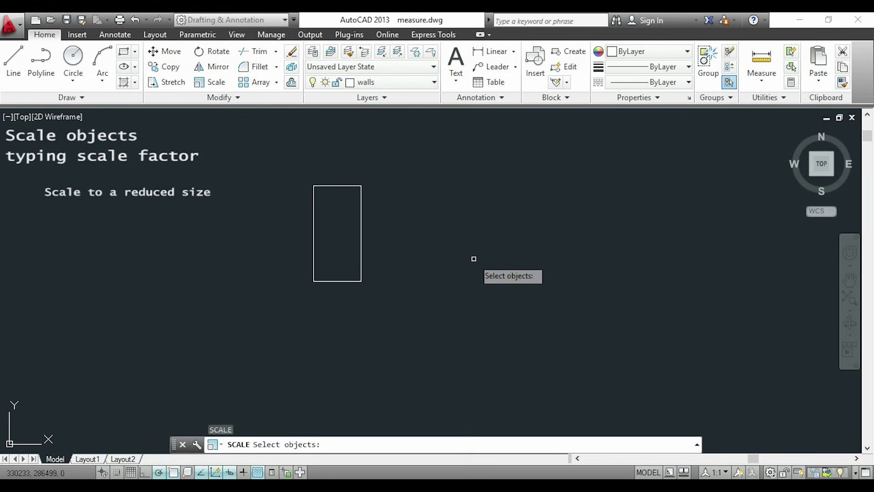
click(447, 300)
click(269, 153)
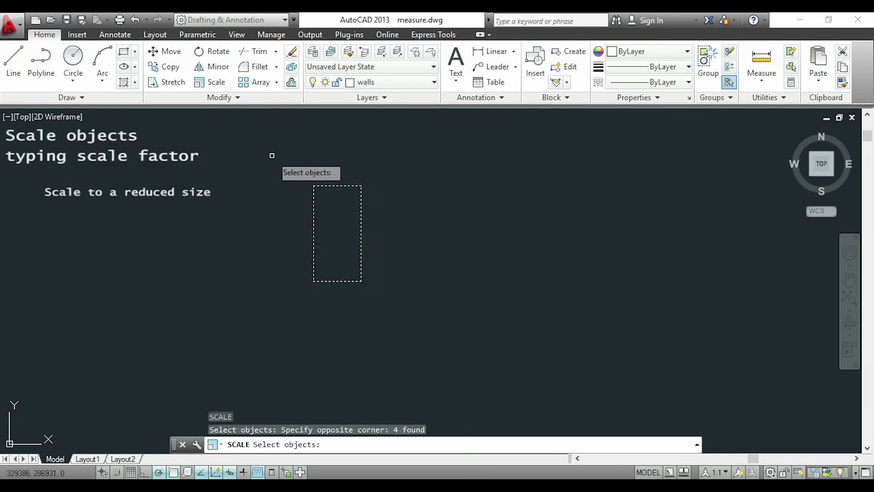
key(Return)
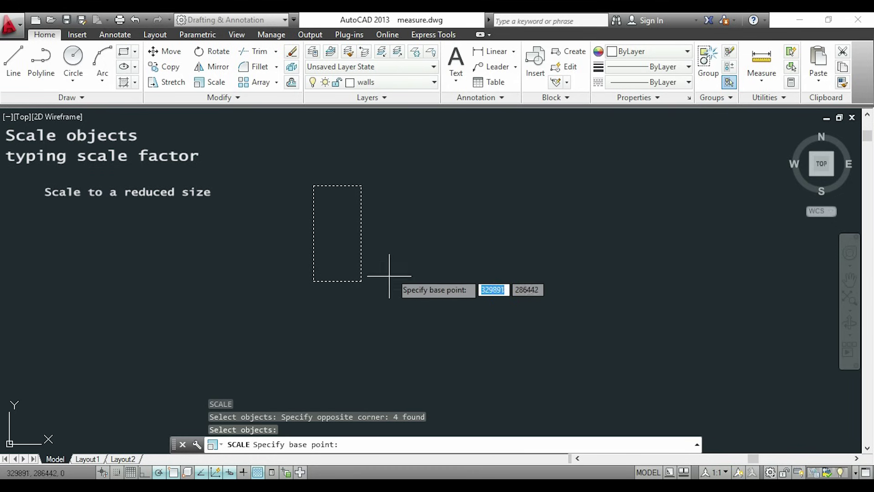
click(361, 281)
text(0.5)
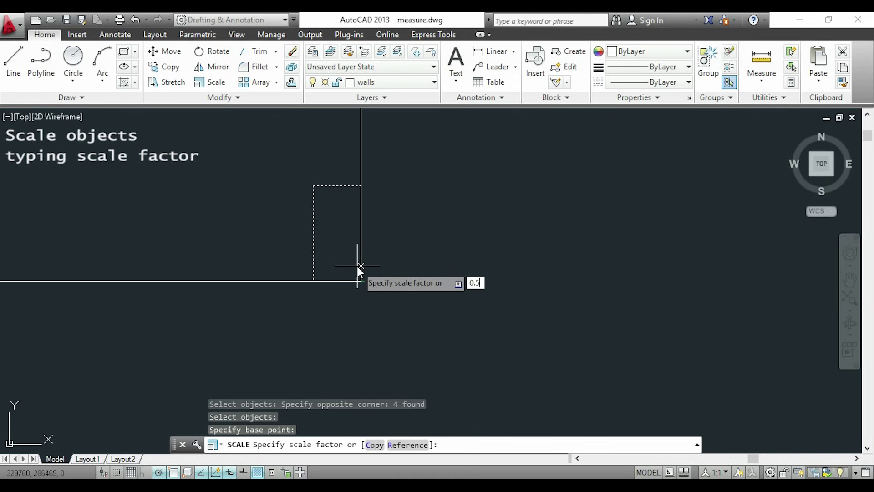
key(Return)
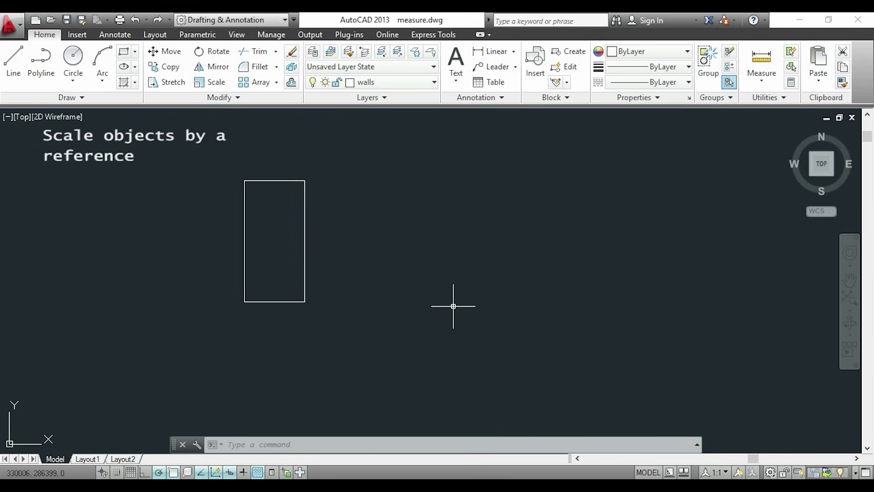
Step: Scale the rectangle by reference from its lower-right corner, making its right side 350
text(sc)
key(Return)
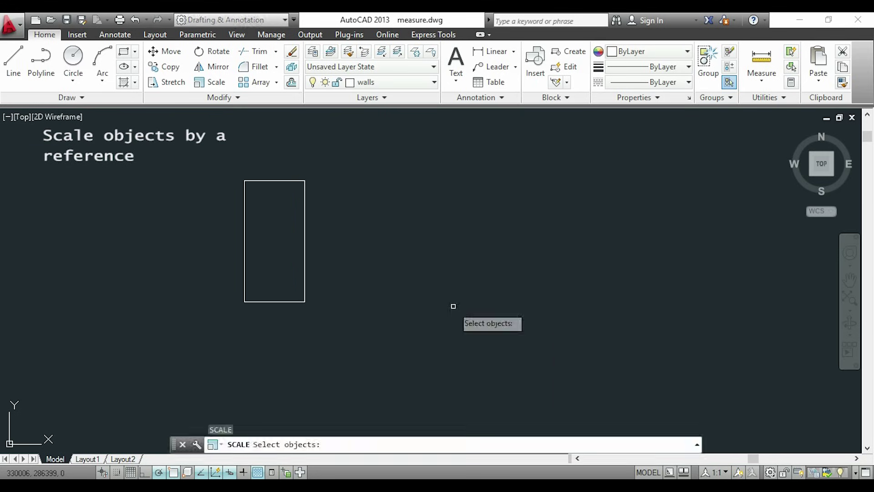
click(452, 306)
click(160, 165)
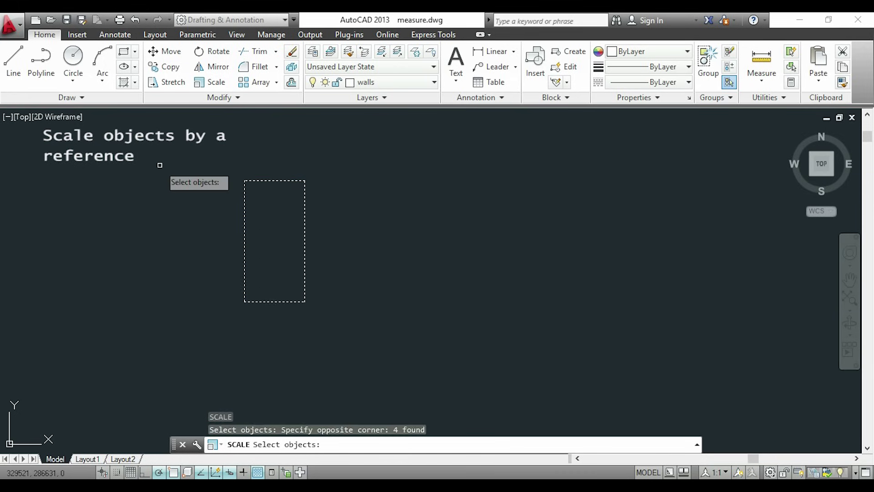
key(Return)
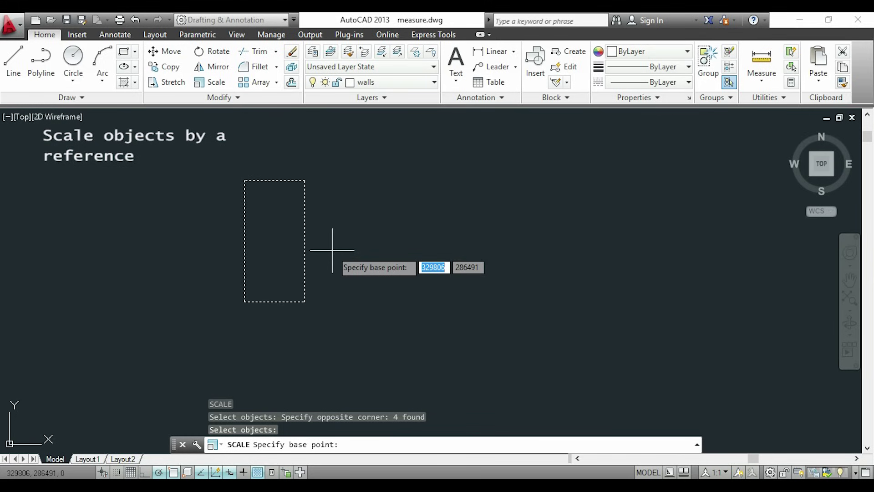
click(306, 301)
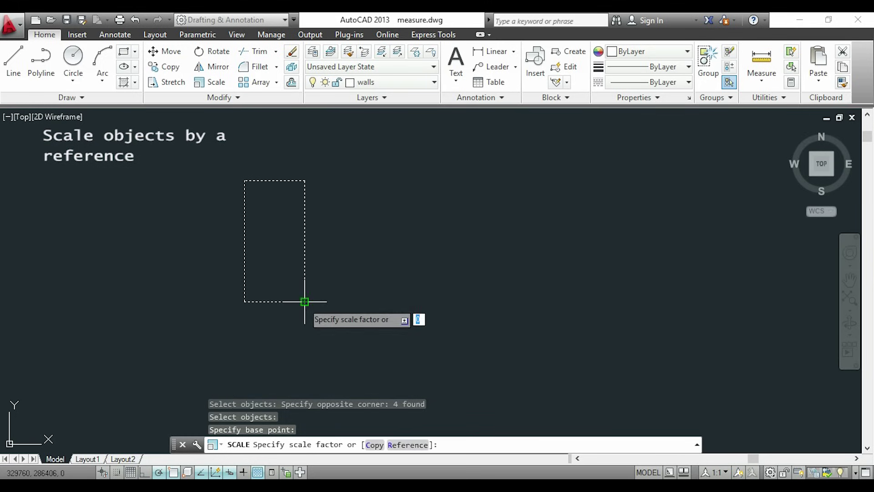
text(ref)
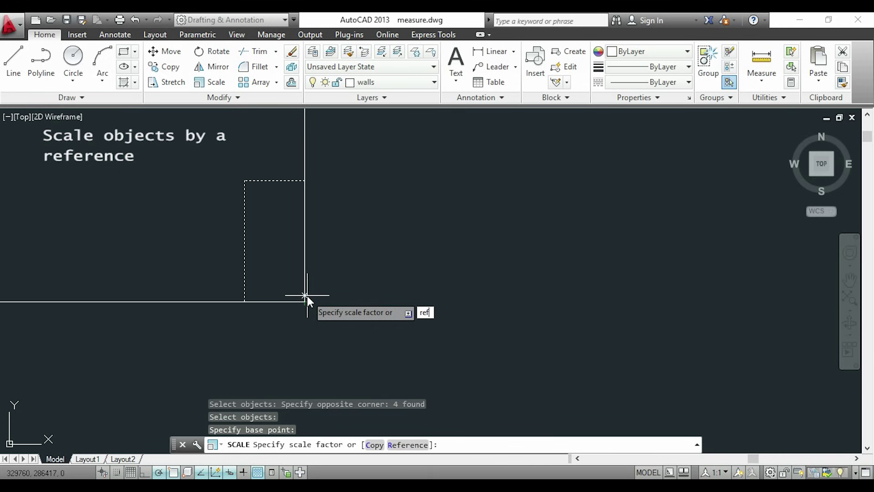
key(Return)
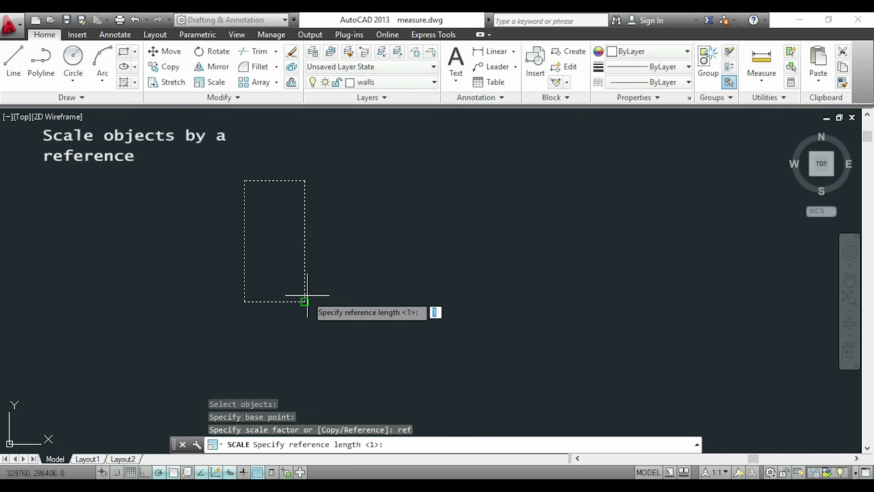
click(305, 301)
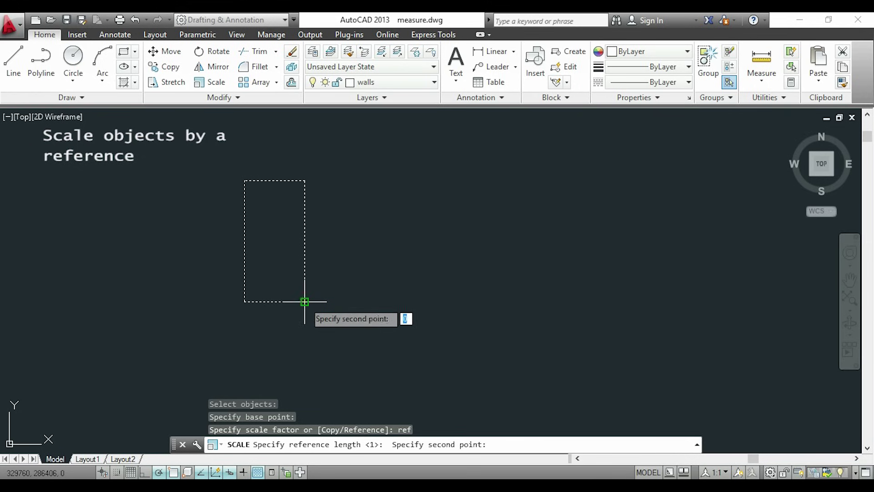
click(304, 181)
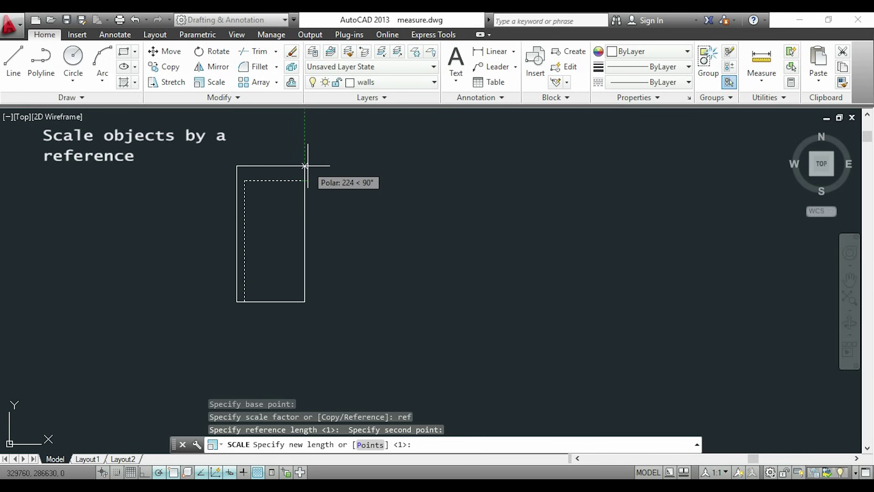
text(350)
key(Return)
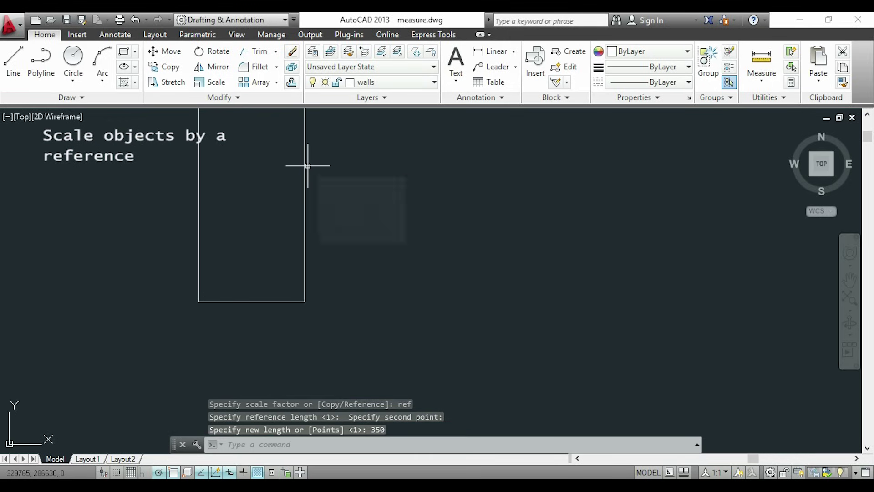
Step: Pan and zoom to bring the door symbol and the wall opening into view
scroll(346, 158, down, 2)
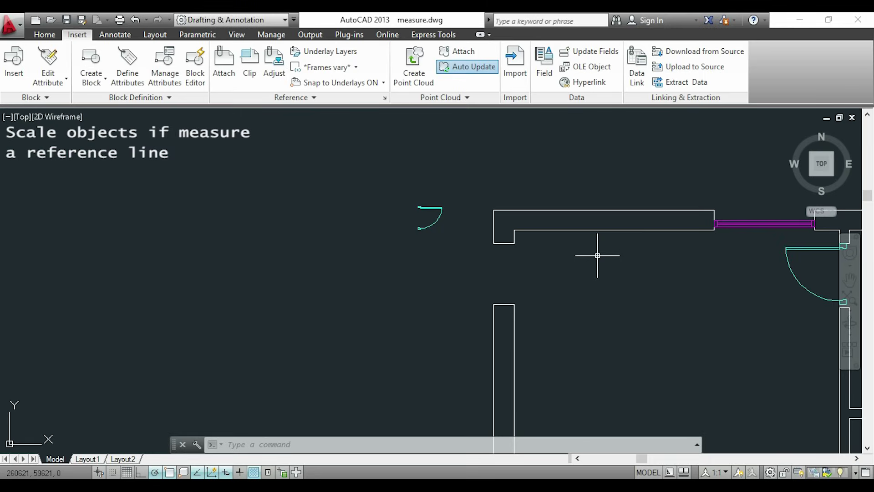
mouse_move(598, 255)
middle_down()
mouse_move(485, 205)
mouse_move(495, 217)
middle_up()
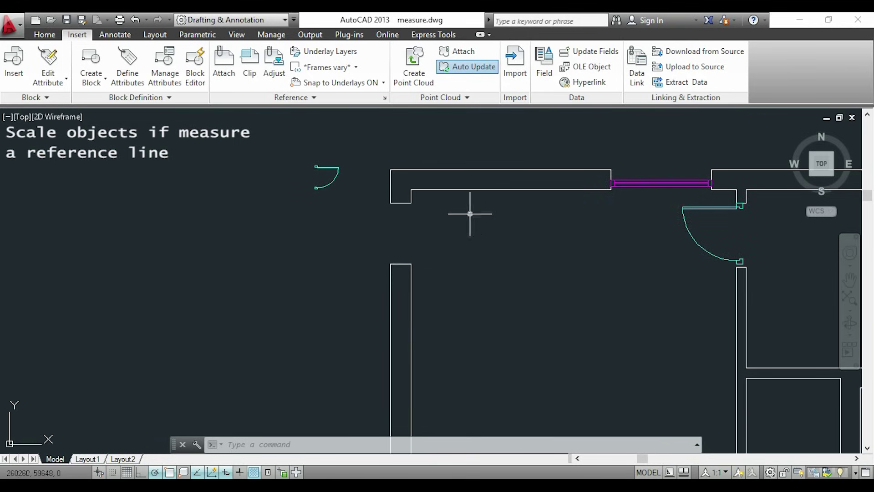
scroll(502, 243, up, 2)
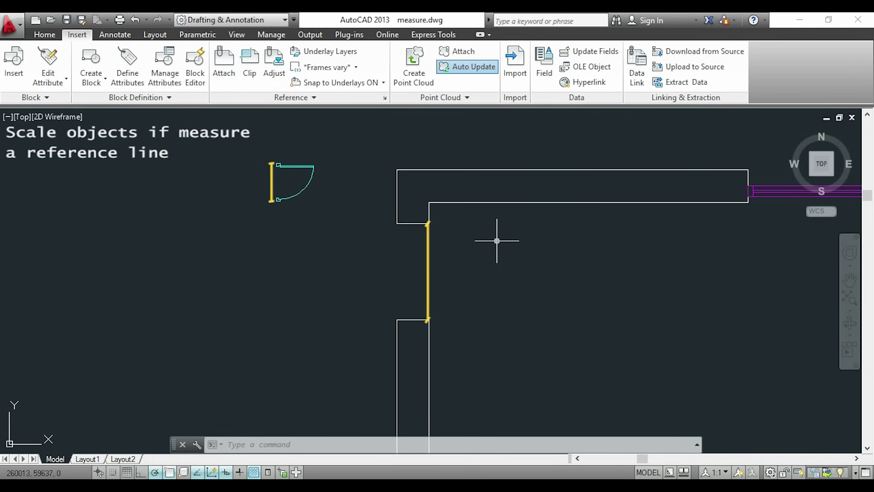
Step: Select the door and scale it by reference, using its two end points as reference length
text(c)
key(Return)
click(251, 152)
click(344, 219)
key(Return)
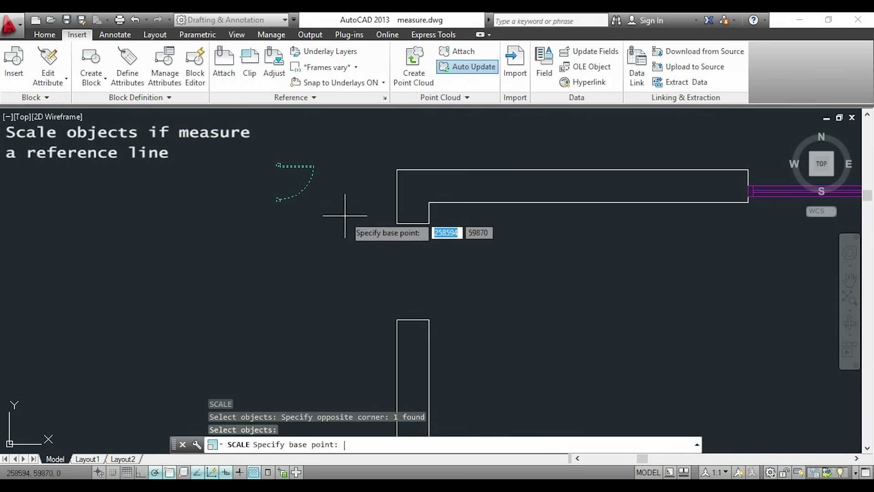
scroll(302, 175, up, 4)
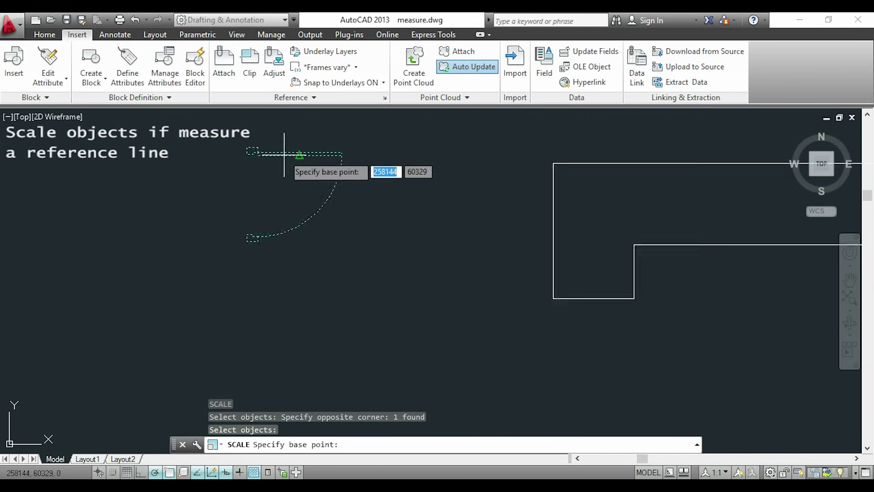
scroll(280, 142, up, 3)
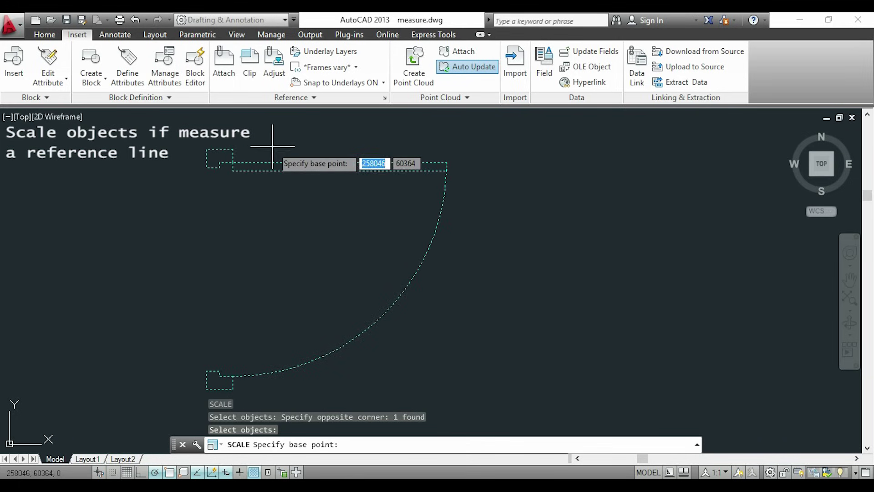
click(233, 149)
text(ref)
key(Return)
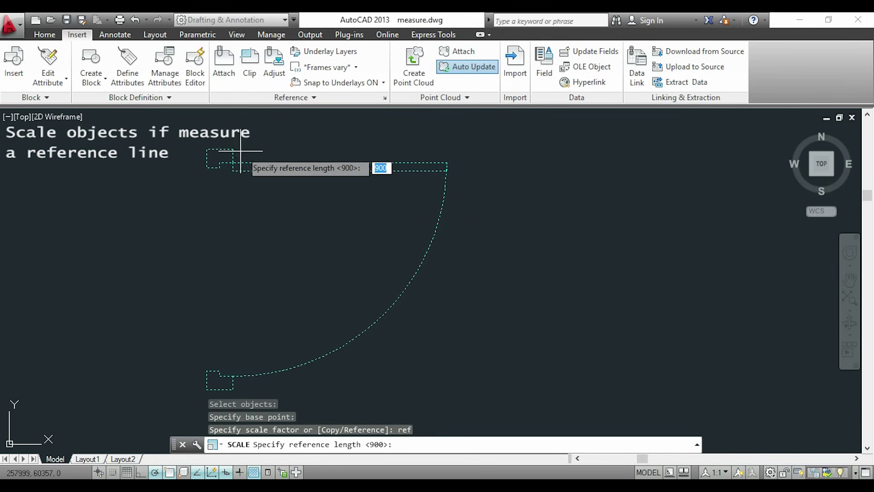
click(232, 149)
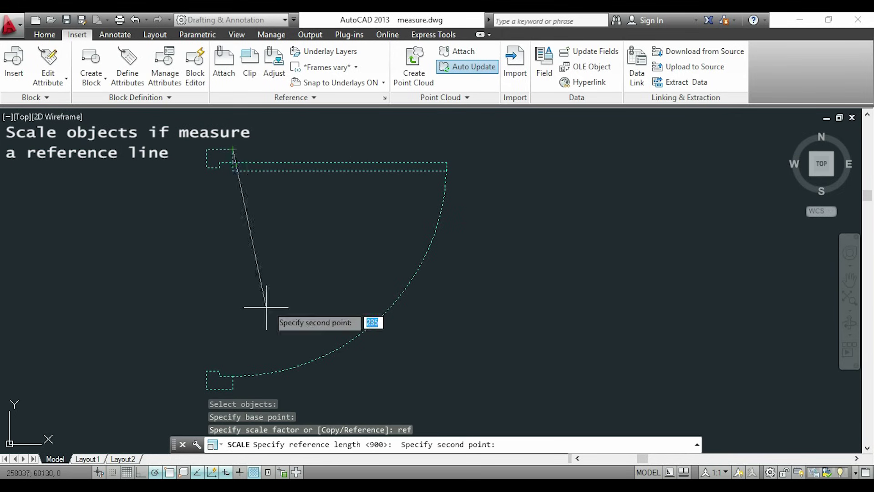
middle_drag(262, 312, 318, 263)
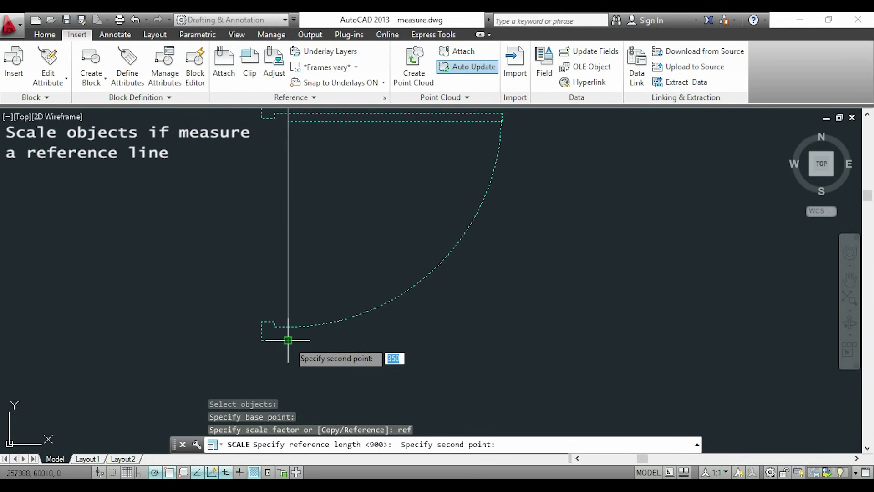
click(288, 339)
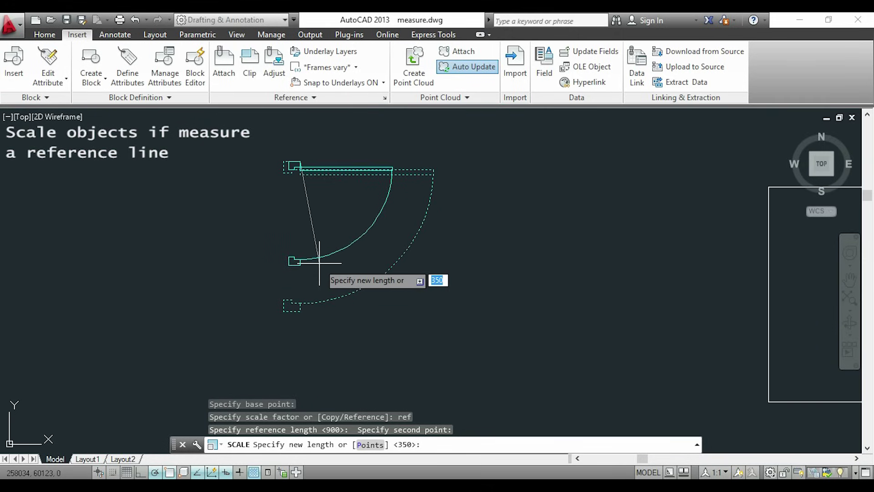
Step: Set the door's new length with Points by picking both ends of the wall opening
scroll(319, 263, down, 4)
middle_drag(354, 291, 326, 236)
text(p)
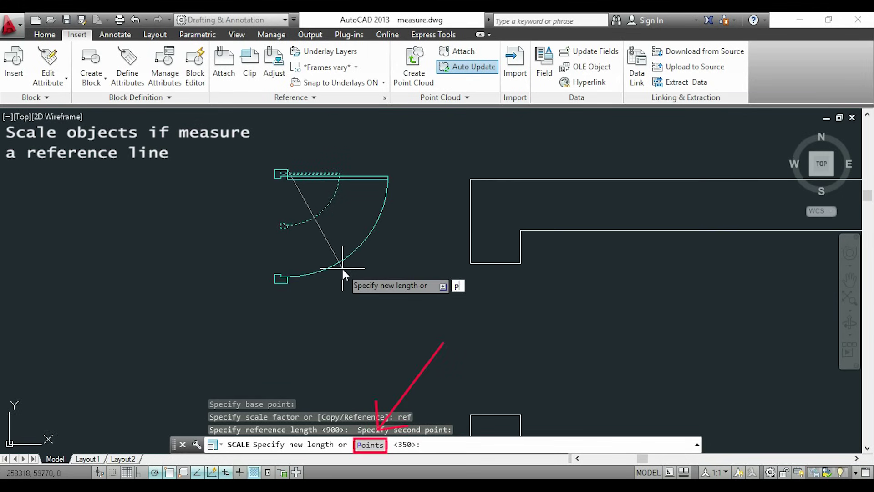
key(Return)
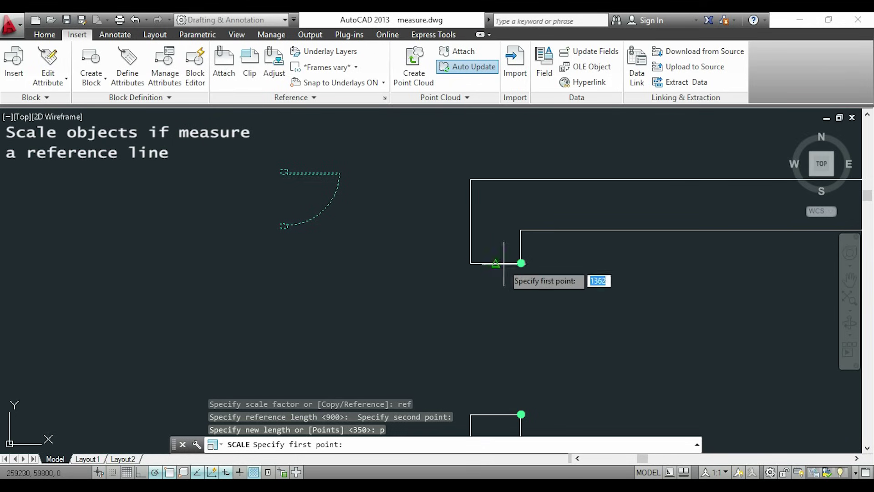
click(521, 262)
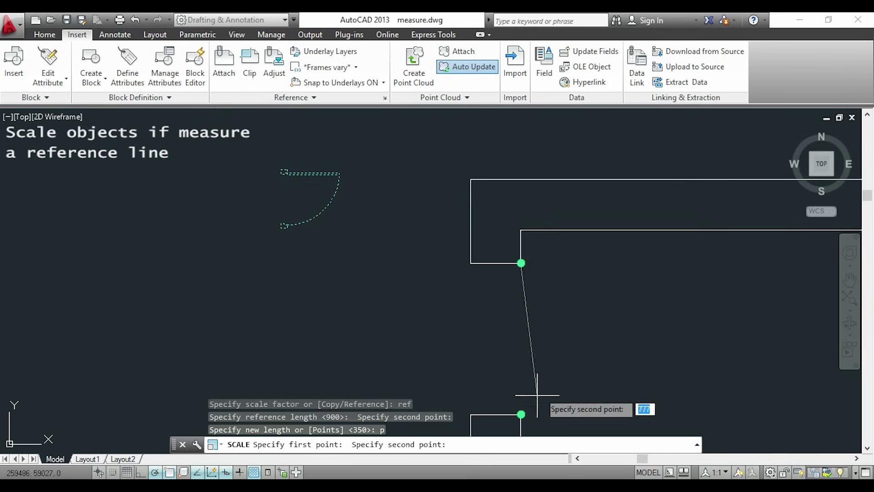
click(520, 415)
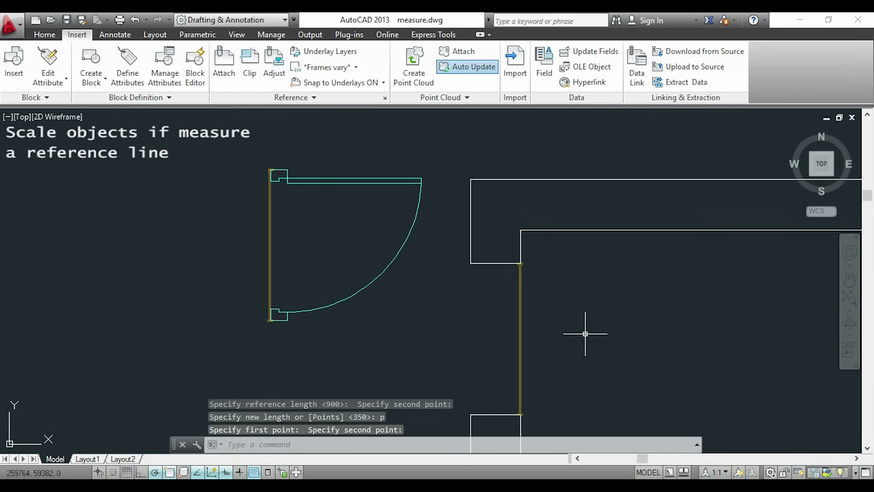
Step: Move the door from its top-left corner to the wall opening's upper corner
text(m)
key(Return)
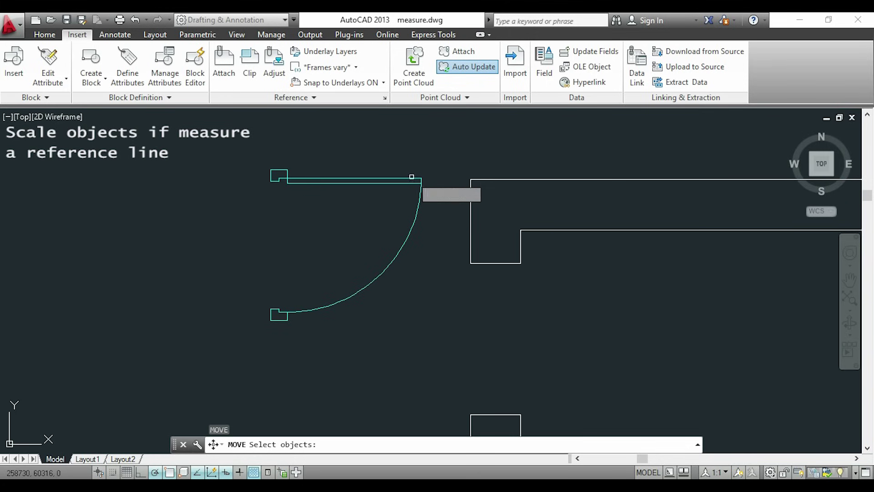
click(411, 176)
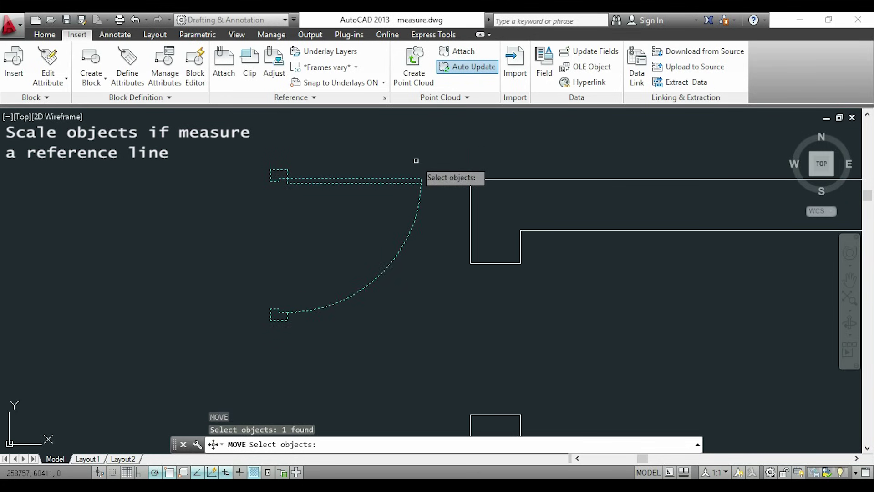
key(Return)
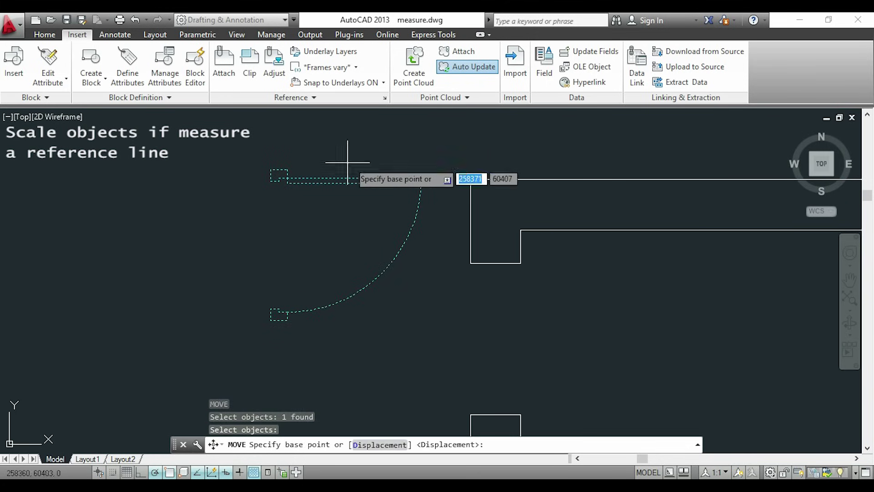
click(288, 169)
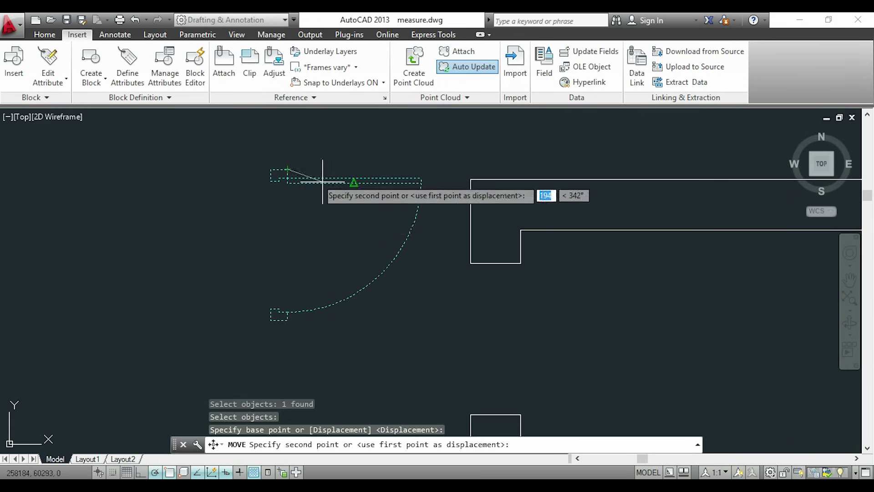
click(520, 263)
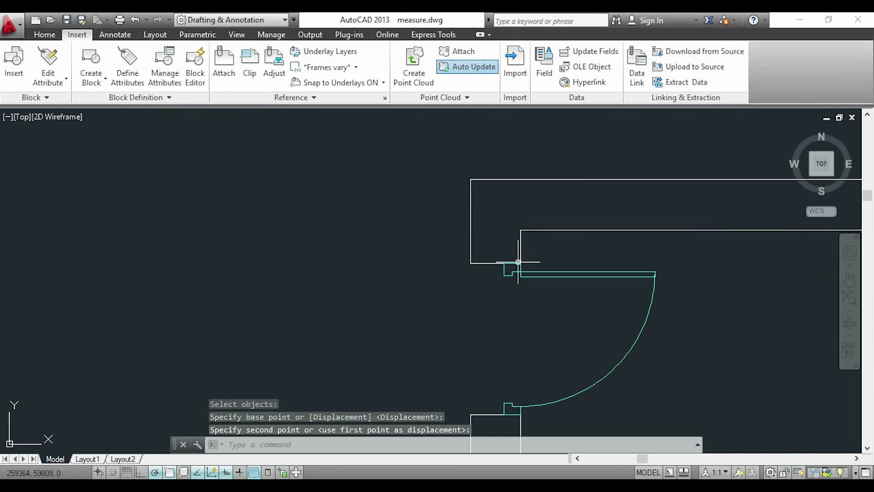